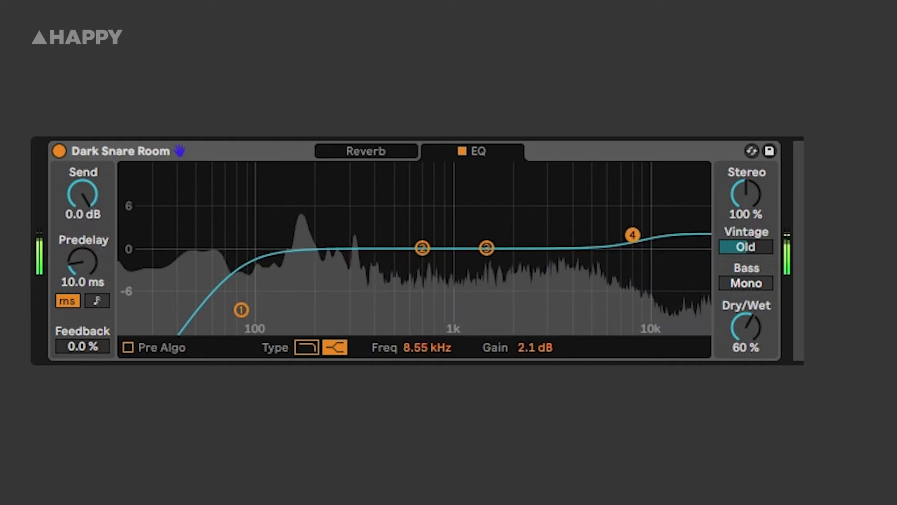
Shape the reverb EQ with a 188 Hz low cut and 3.3 dB boost at 3.14 kHz; set Vintage to Old and Dry/Wet to 51%.
left_click_drag(633, 222, 633, 213)
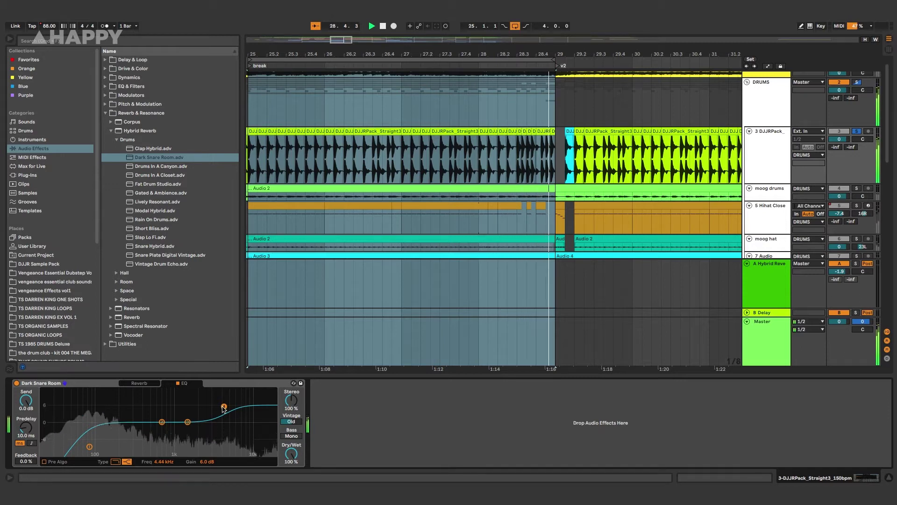
left_click_drag(190, 417, 247, 436)
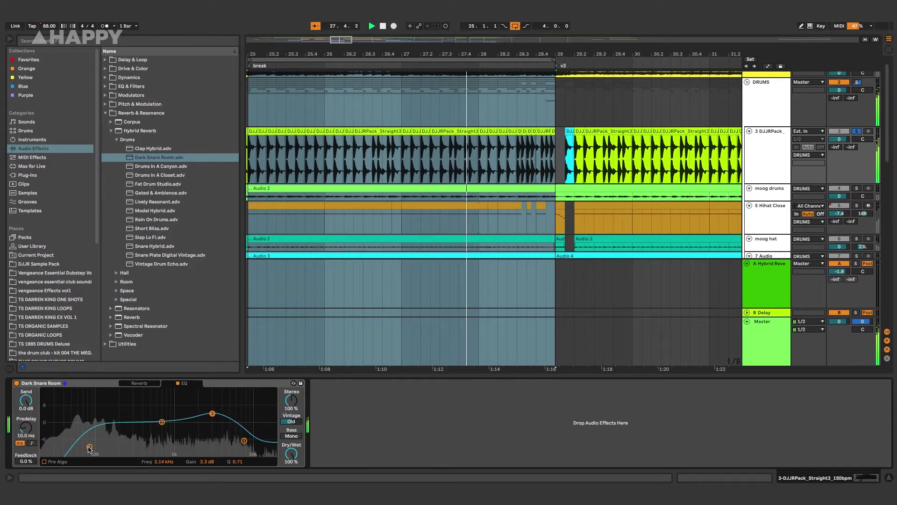
left_click_drag(117, 446, 119, 447)
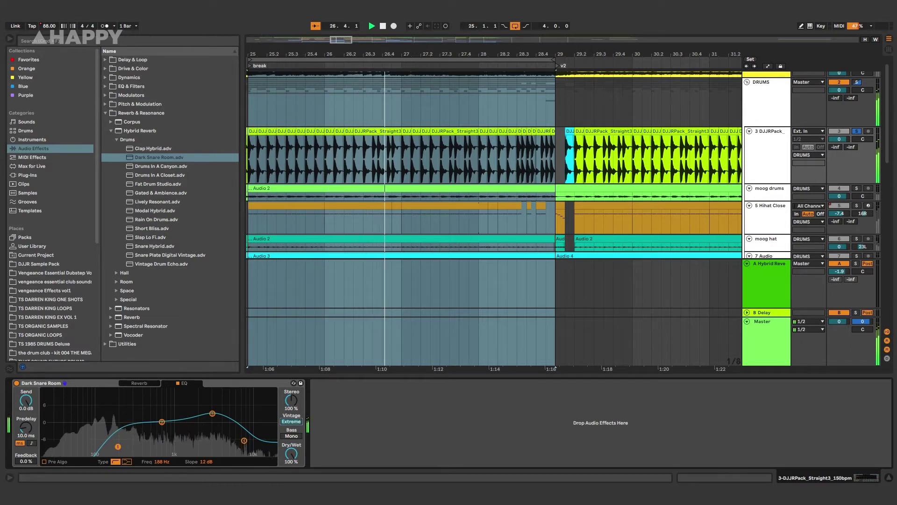
left_click_drag(291, 422, 295, 473)
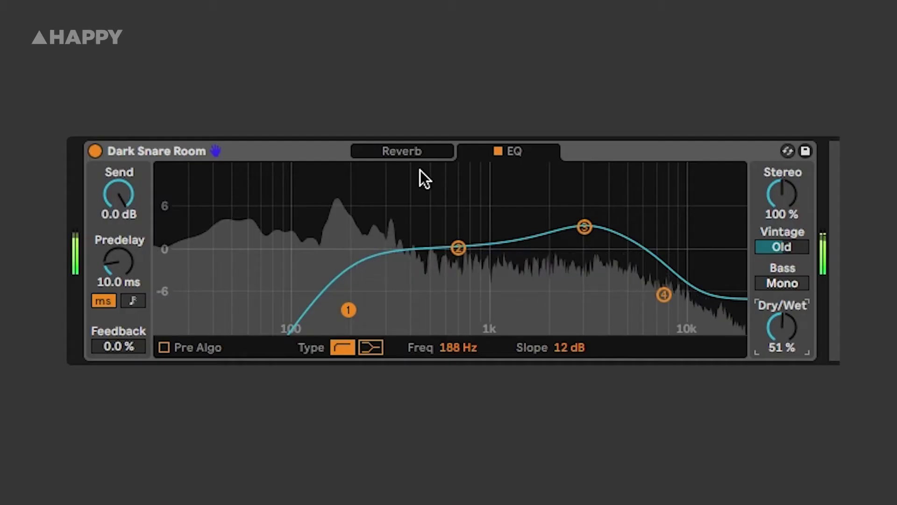
Set the Dark Hall algorithm's decay to 552 ms, size to 36% and damping to 7.1%, with Dry/Wet at 100%.
left_click(418, 151)
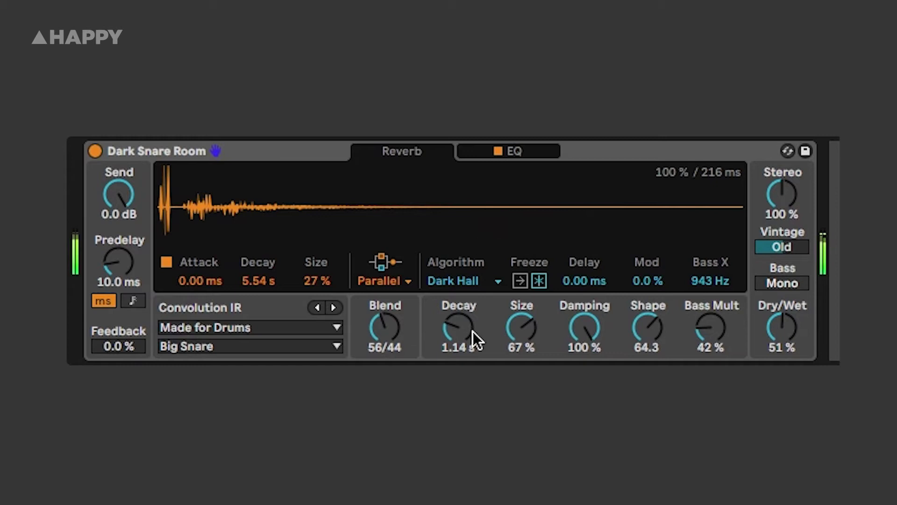
left_click_drag(512, 327, 511, 322)
left_click_drag(455, 325, 455, 304)
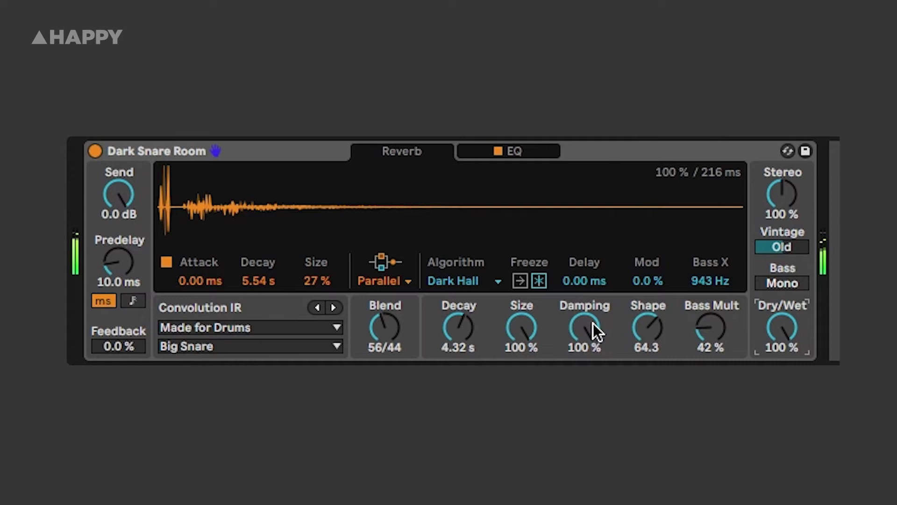
left_click_drag(593, 324, 593, 341)
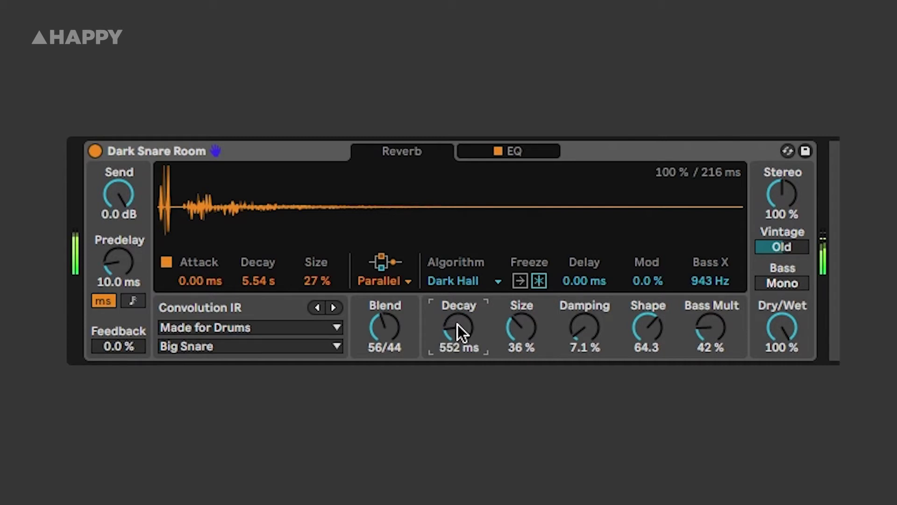
Try the Digital Drum Plate LR impulse response in the reverb, and switch it to Large Gated Snare.
left_click(304, 340)
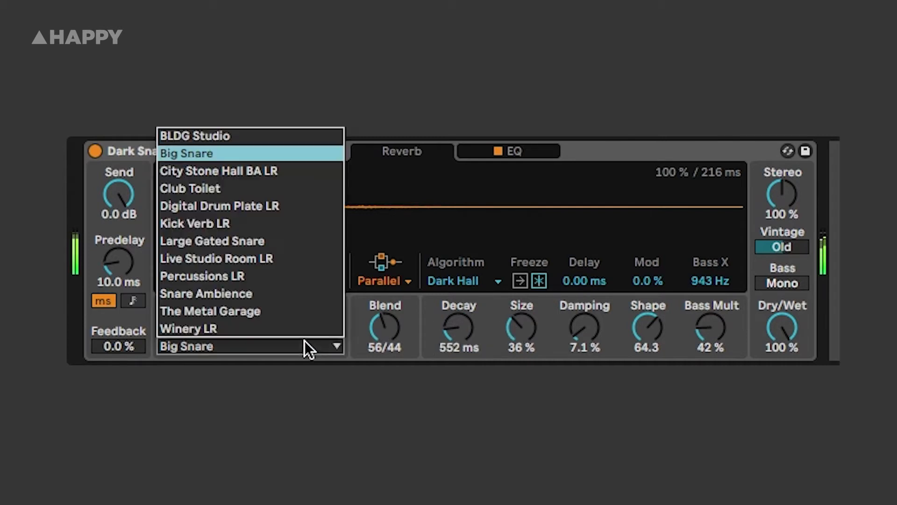
left_click(278, 206)
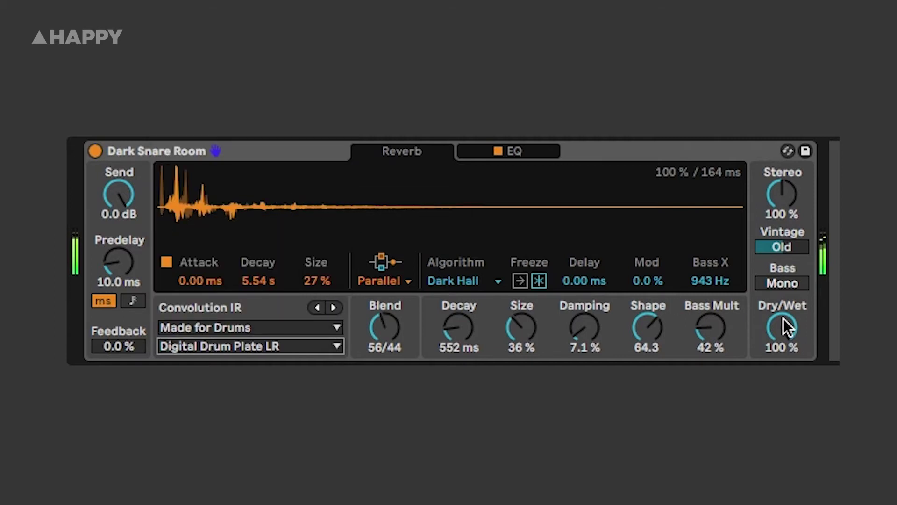
left_click(305, 346)
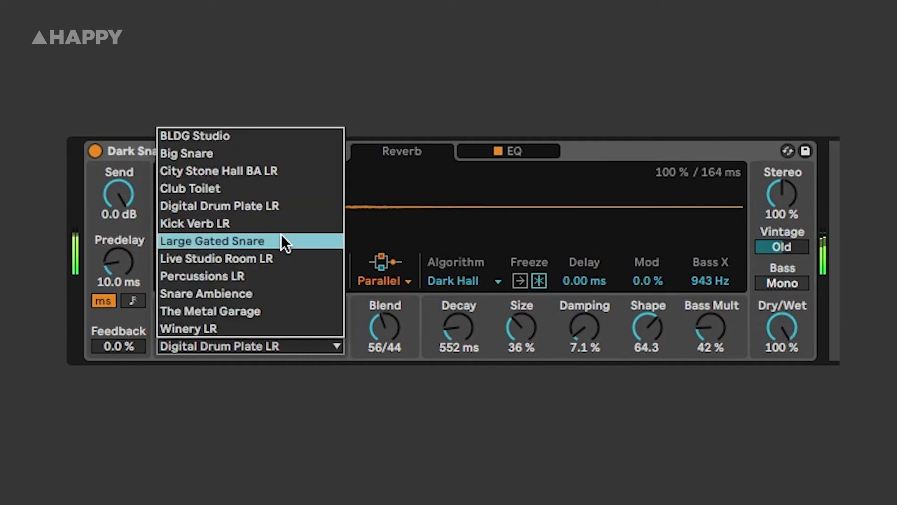
left_click(281, 241)
left_click(781, 327)
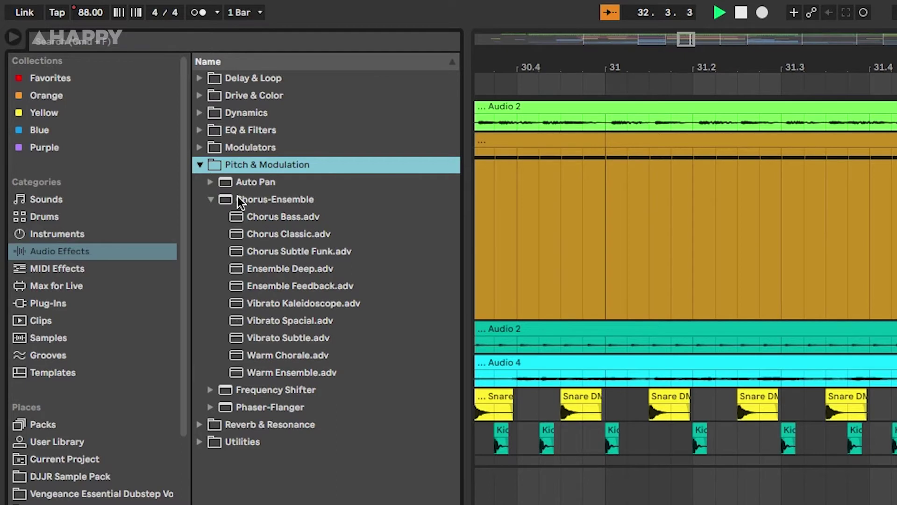
Add Chorus-Ensemble to the closed hi-hat track with Amount and Dry/Wet at 100%, Feedback at 21% and Rate at 0.33 Hz.
left_click(247, 200)
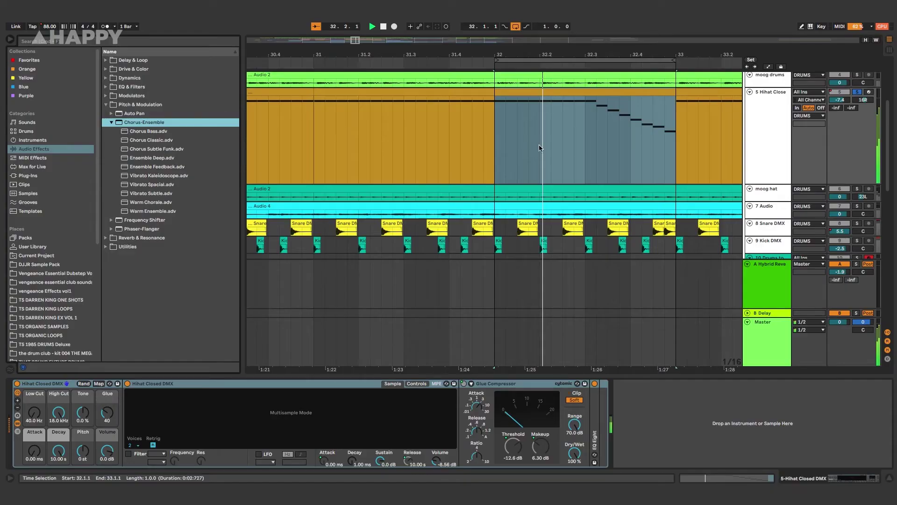
left_click_drag(540, 148, 541, 148)
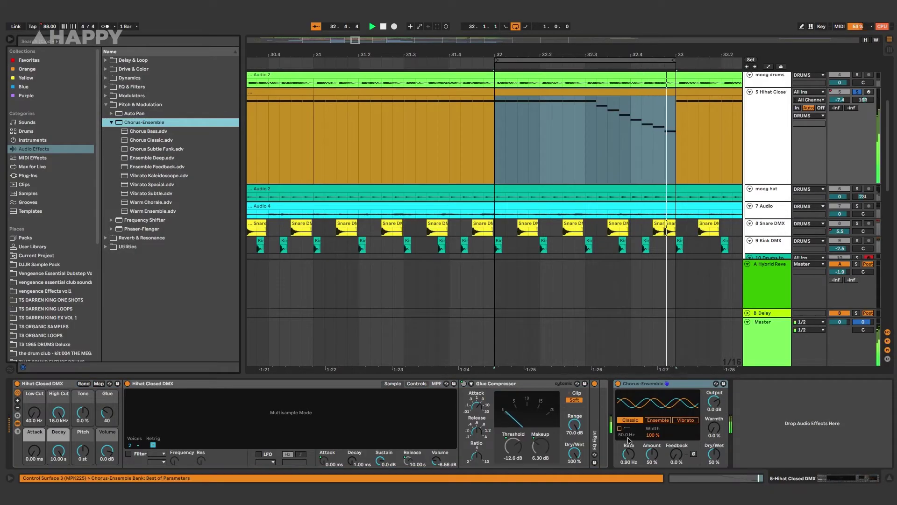
left_click_drag(652, 453, 652, 412)
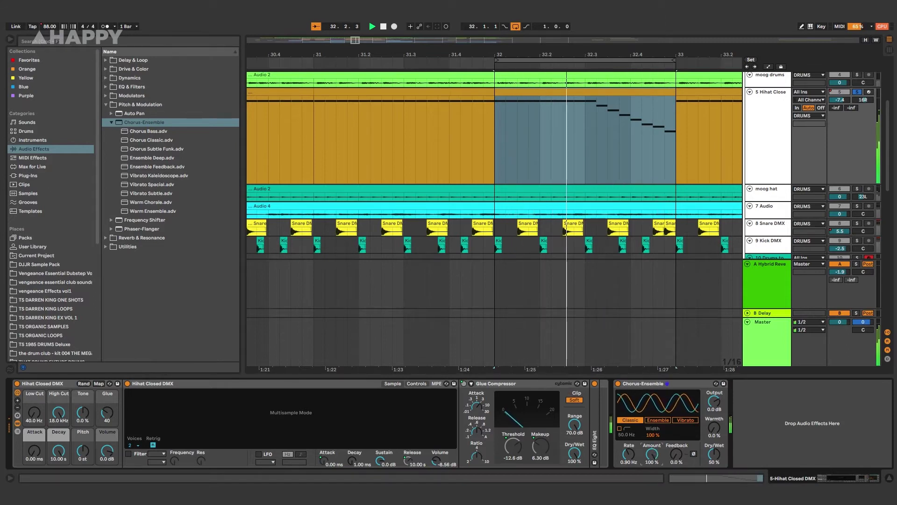
left_click_drag(714, 454, 714, 425)
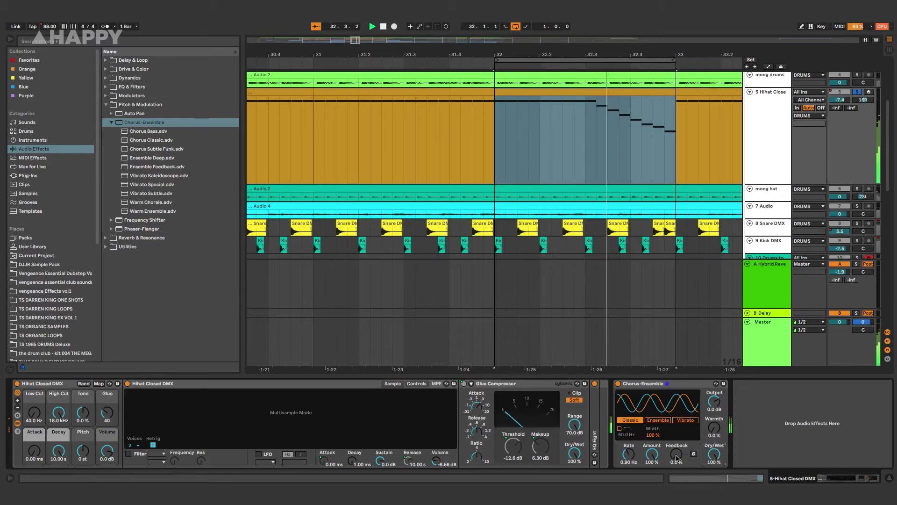
left_click_drag(677, 458, 629, 467)
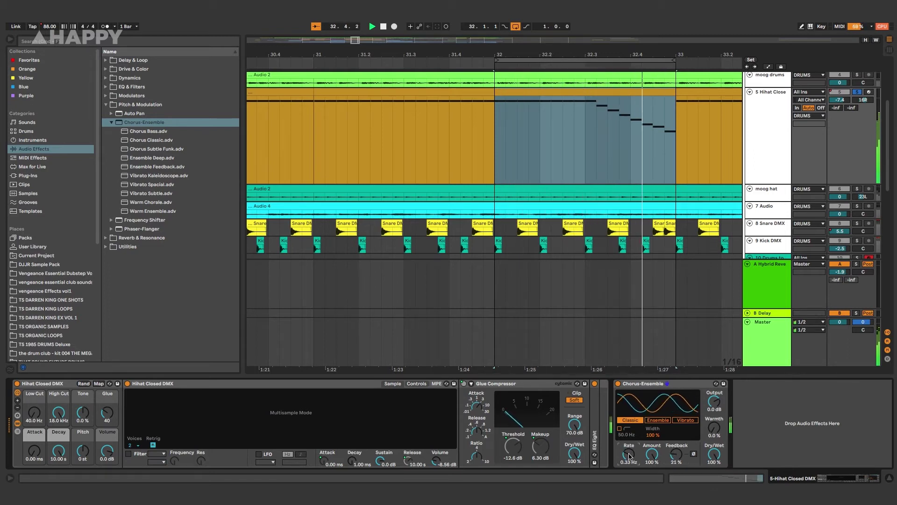
Switch the chorus to Ensemble mode, and set its Width to 200% and Feedback to 84%.
left_click(659, 419)
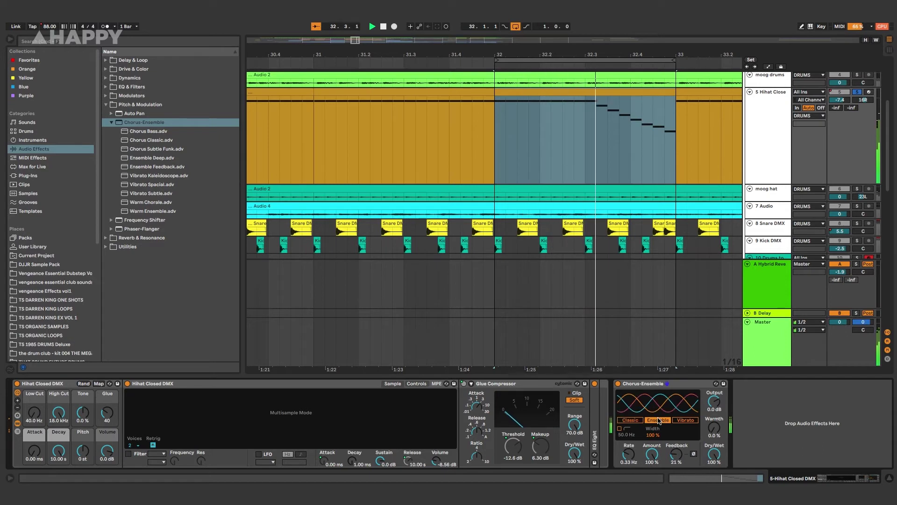
left_click_drag(650, 440, 650, 432)
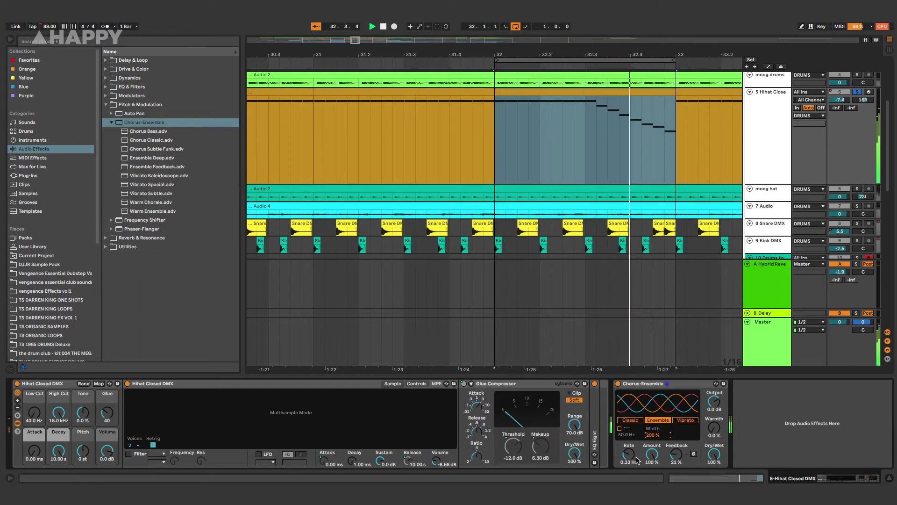
left_click_drag(676, 455, 676, 453)
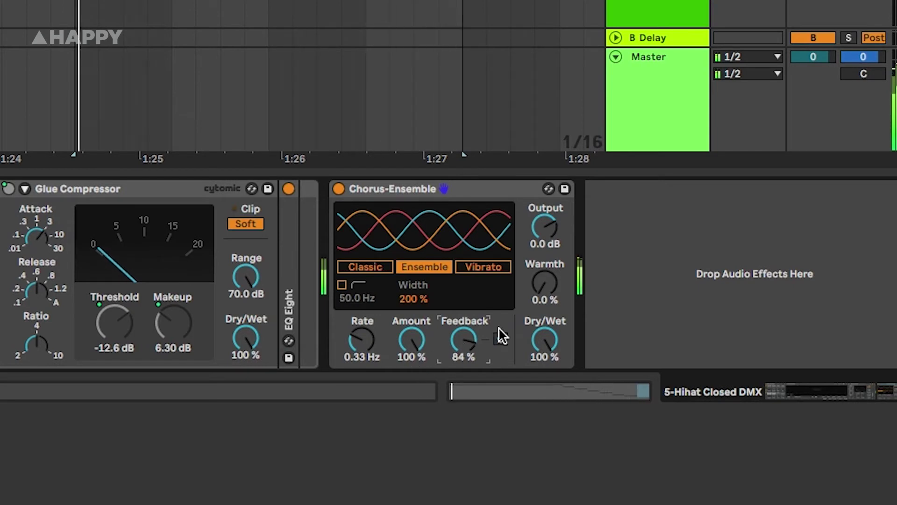
Set the chorus Warmth to 17%, Rate to 15.0 Hz and Amount to 9.5%.
left_click_drag(542, 282, 542, 230)
left_click_drag(542, 267, 542, 262)
left_click_drag(411, 336, 372, 267)
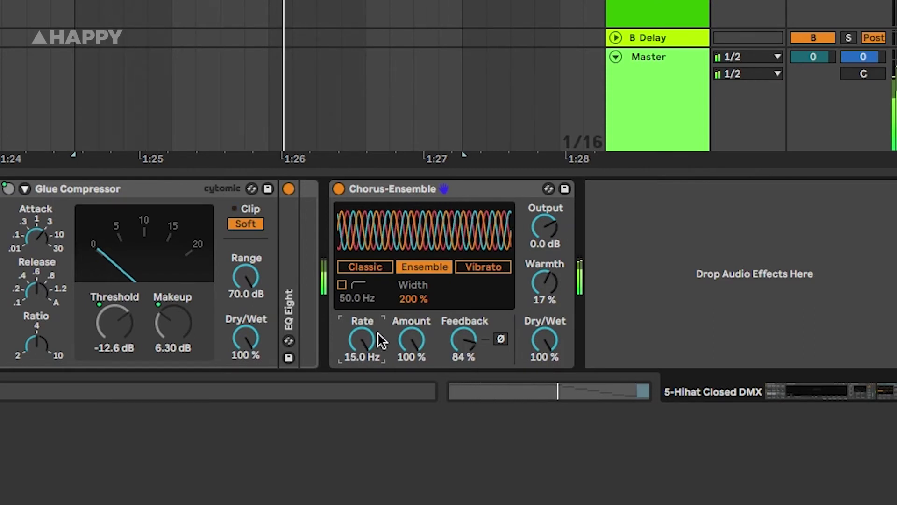
left_click_drag(412, 338, 411, 364)
left_click_drag(411, 340, 412, 350)
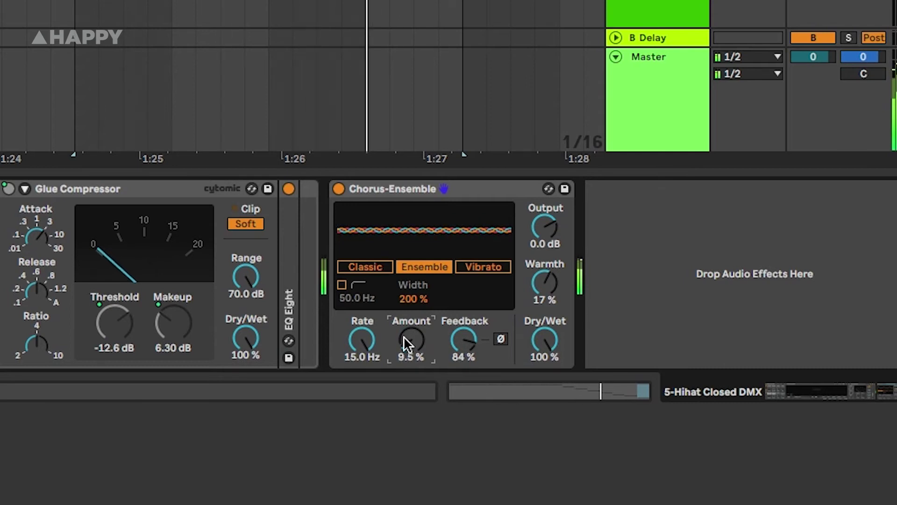
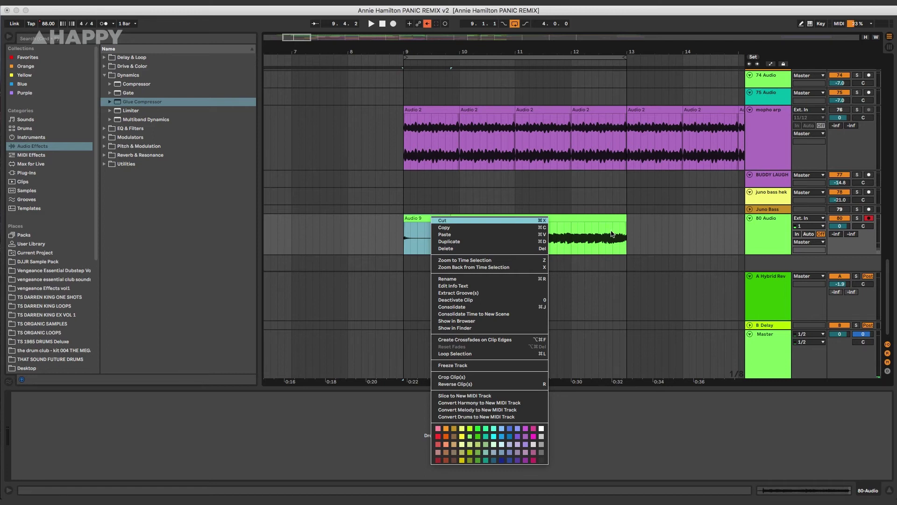
Show the take lanes of the 80 Audio track.
left_click(770, 242)
right_click(770, 242)
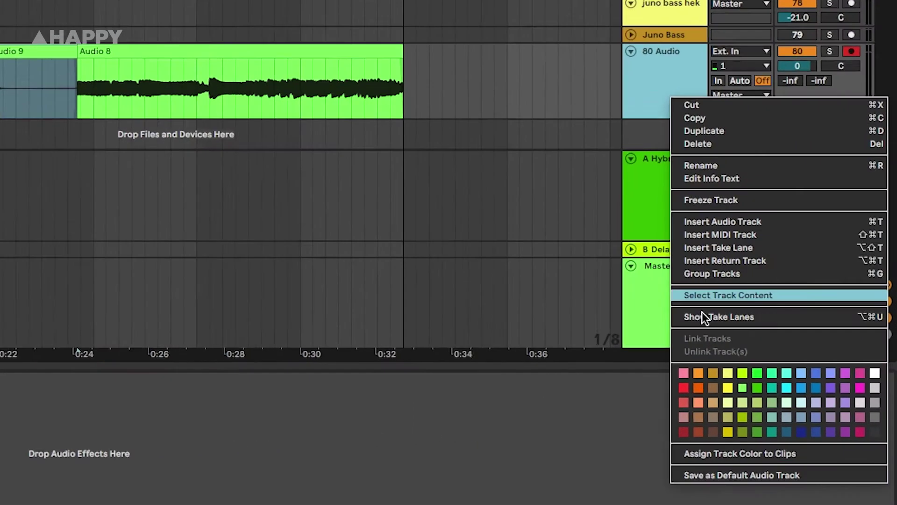
left_click(702, 315)
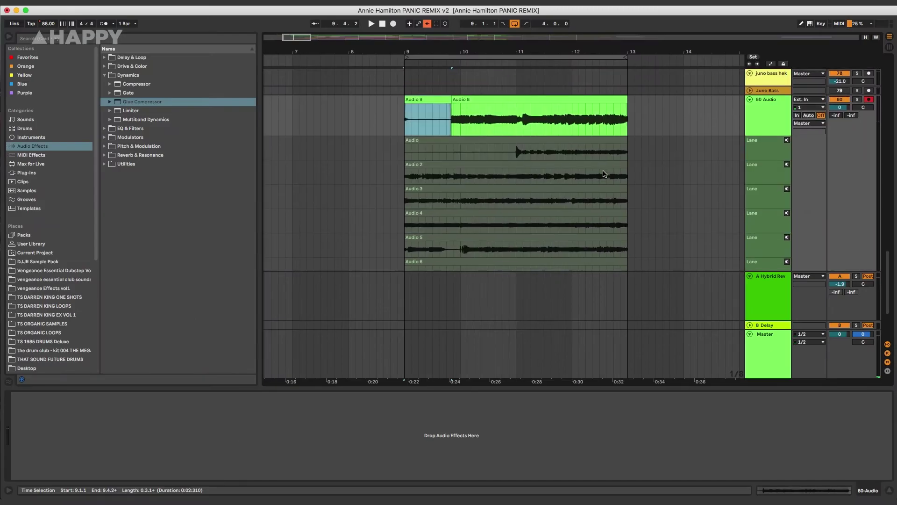
key("super+alt+l")
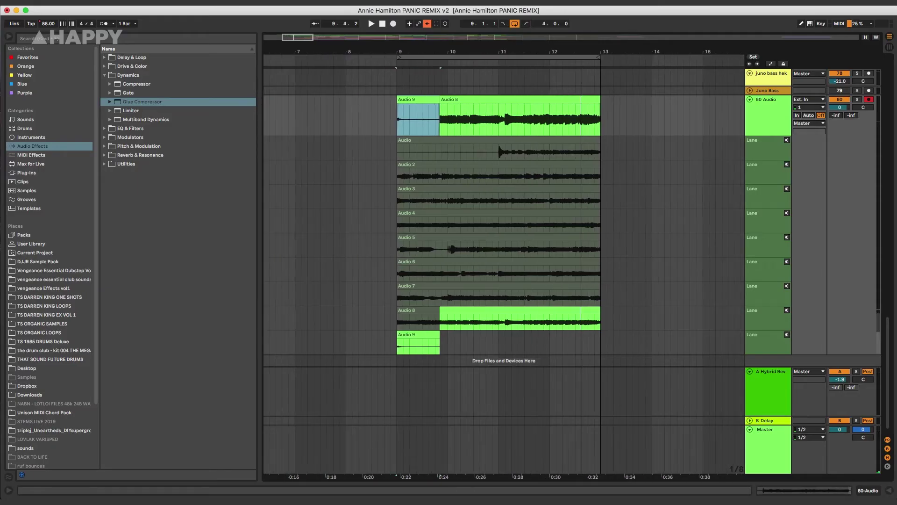
Use the full Audio 3 take from bar 9 to bar 13 in the main lane, and play it back.
left_click_drag(456, 49, 402, 49)
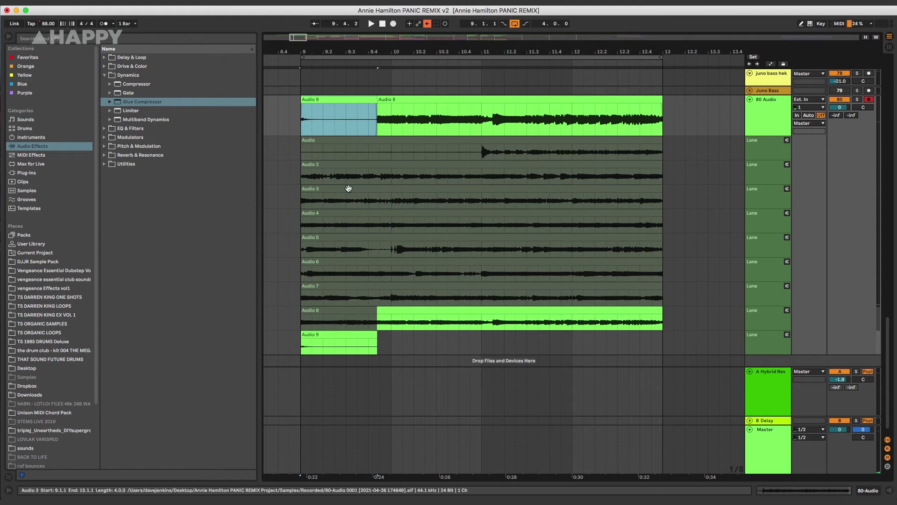
left_click(301, 175)
left_click_drag(660, 176, 317, 180)
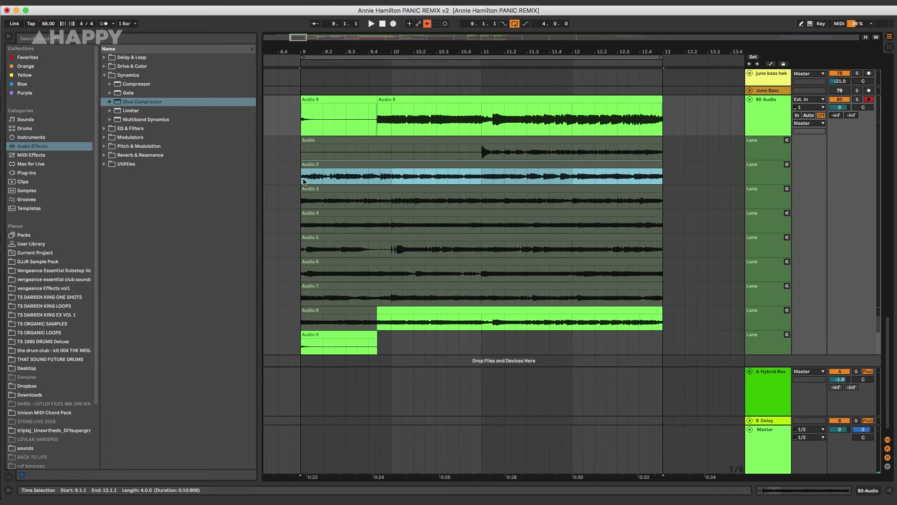
key("space")
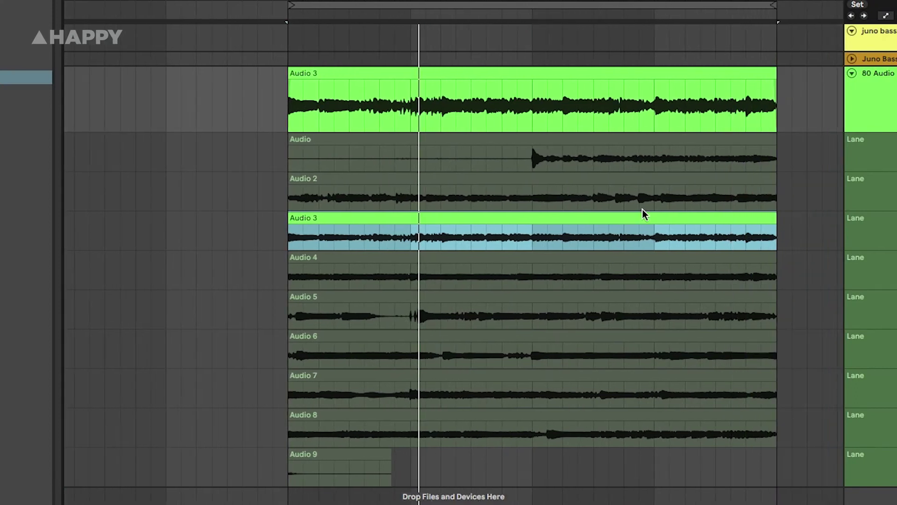
Comp one-beat slices of bar 9 into the main lane: Audio 2 at 9.1, Audio 4 at 9.3 and Audio 6 at 9.4.
scroll(643, 210, "down", 2)
scroll(643, 207, "right", 2)
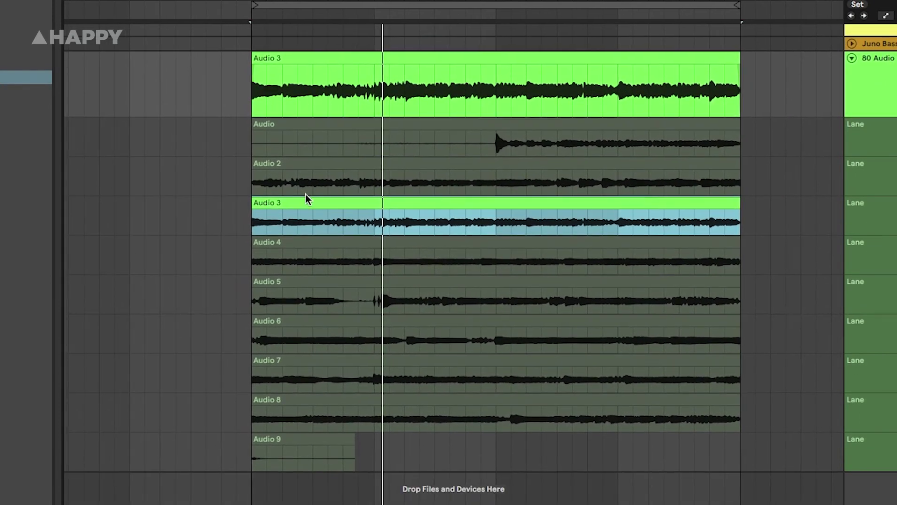
left_click_drag(553, 4, 518, 12)
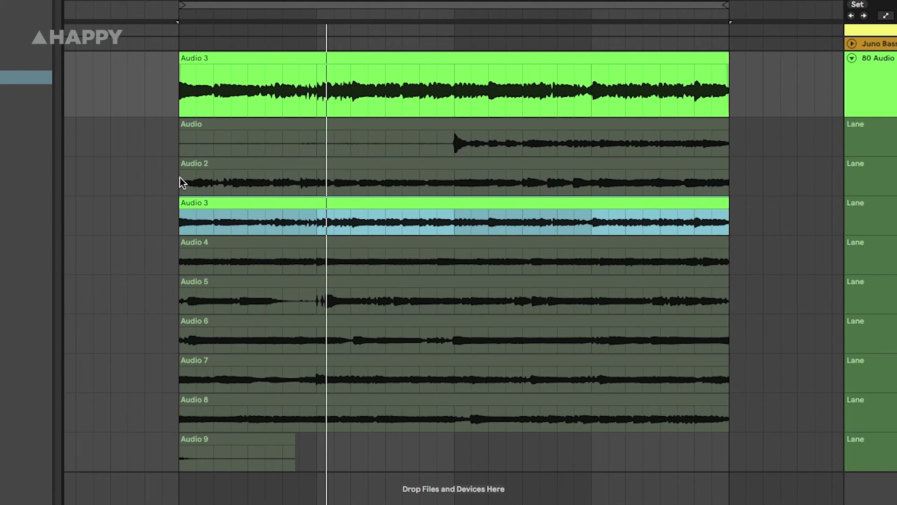
left_click_drag(181, 178, 215, 179)
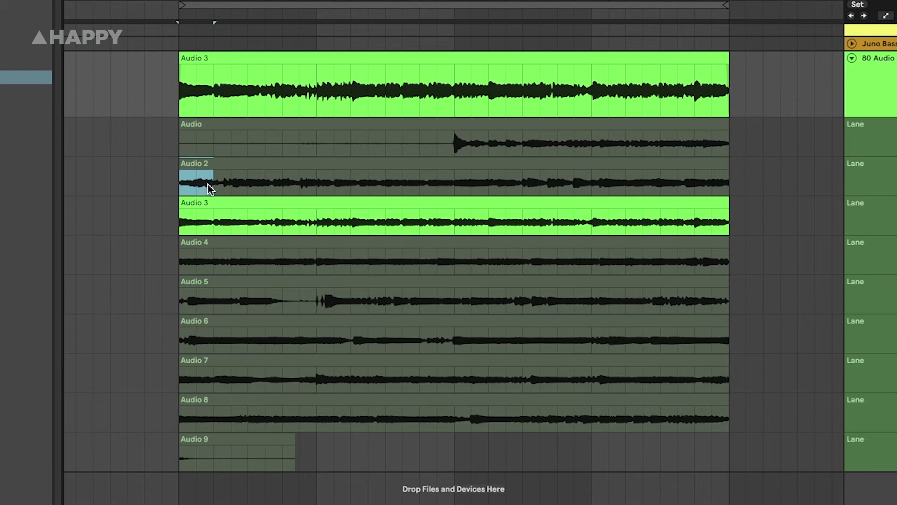
key("Return")
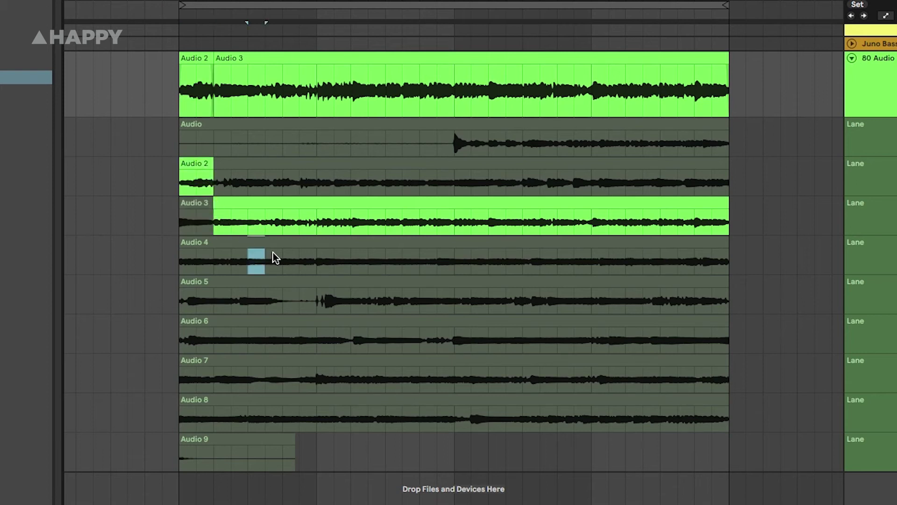
key("Return")
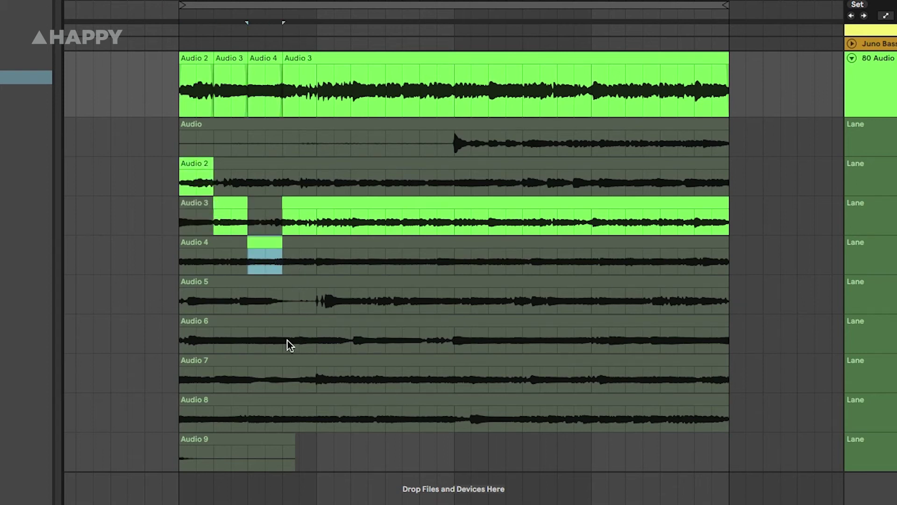
left_click_drag(285, 341, 306, 340)
key("Return")
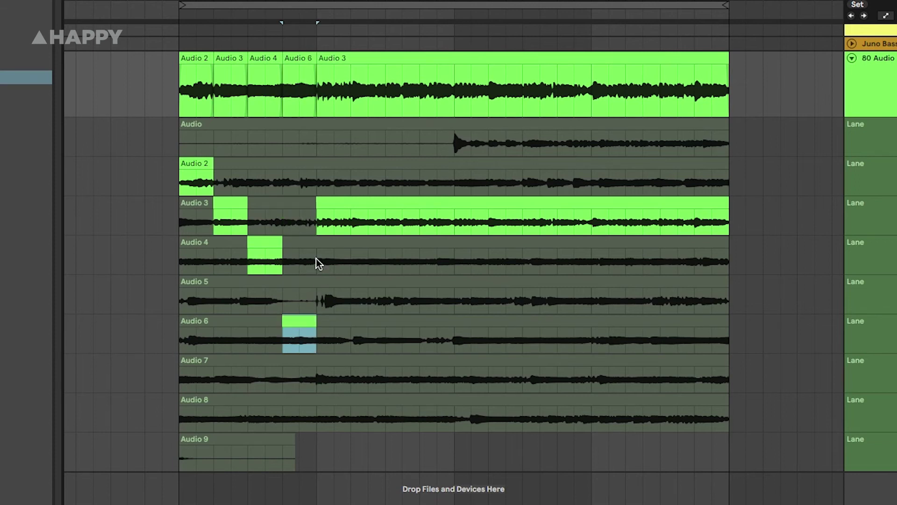
Continue the one-beat comp from bar 10 to bar 13, alternating slices from takes Audio 2 to Audio 7, and play it back.
left_click_drag(317, 259, 346, 257)
key("Return")
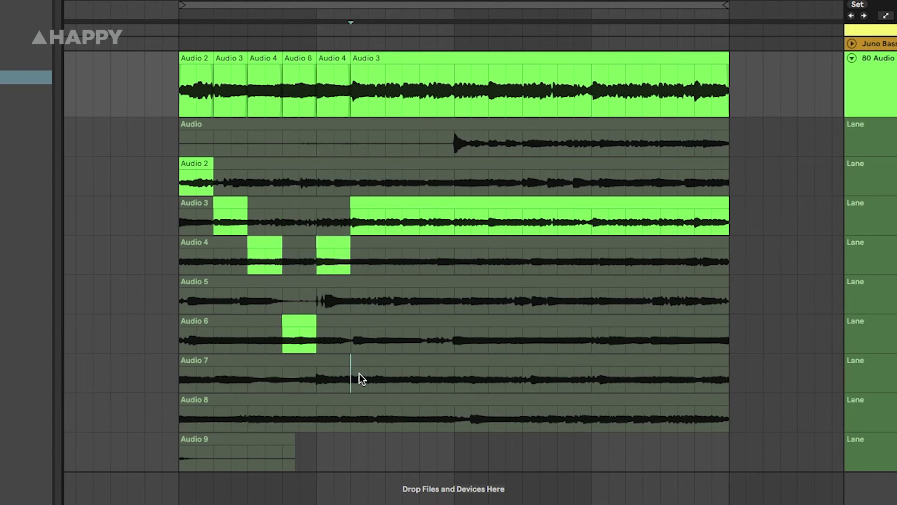
left_click_drag(360, 378, 379, 373)
key("Return")
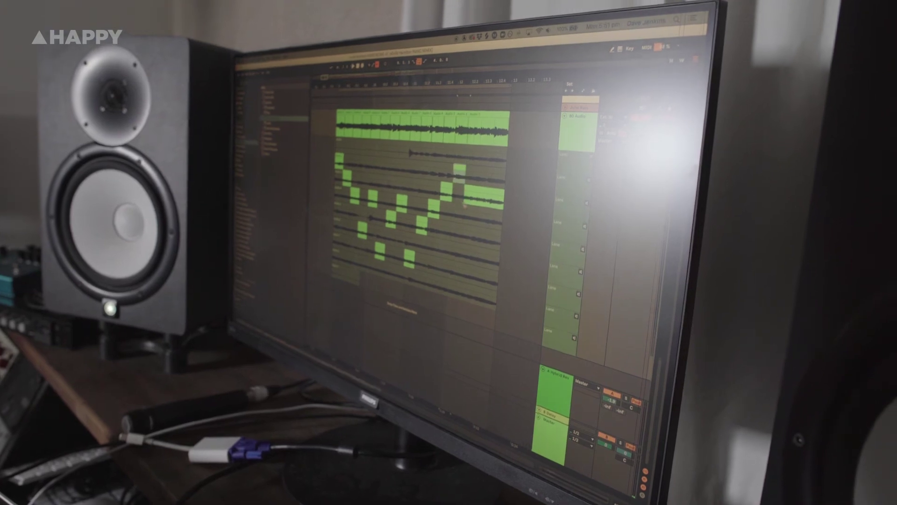
left_click_drag(464, 206, 491, 241)
key("Return")
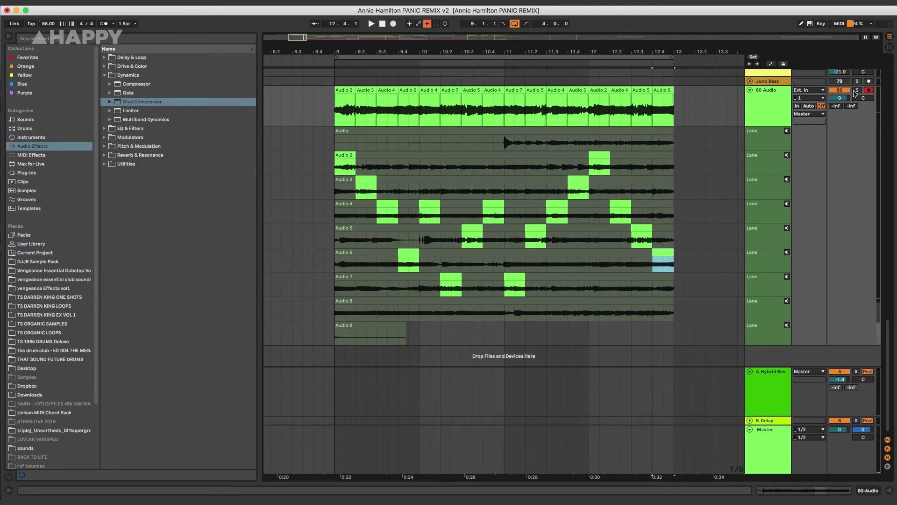
key("space")
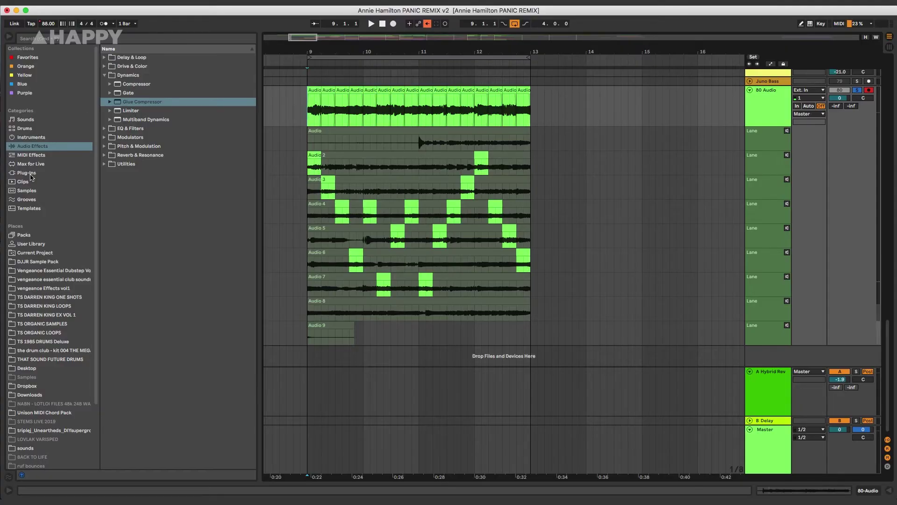
left_click(28, 173)
scroll(220, 231, "down", 5)
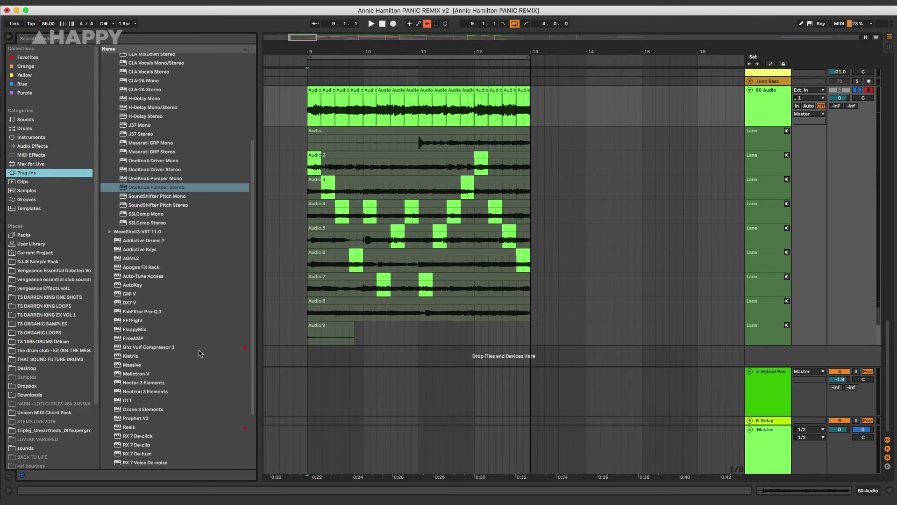
scroll(200, 352, "down", 3)
scroll(200, 352, "up", 8)
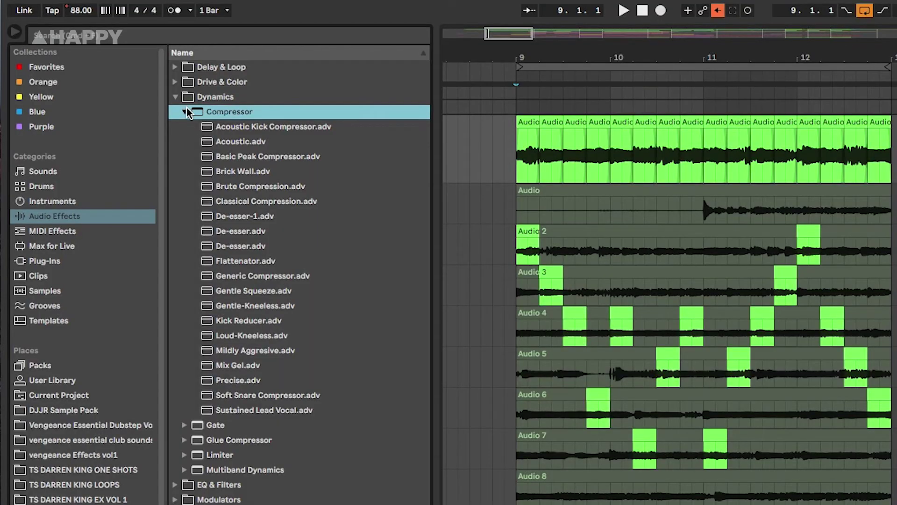
Add a Glue Compressor to the 80 Audio track.
left_click(186, 112)
left_click_drag(212, 142, 408, 131)
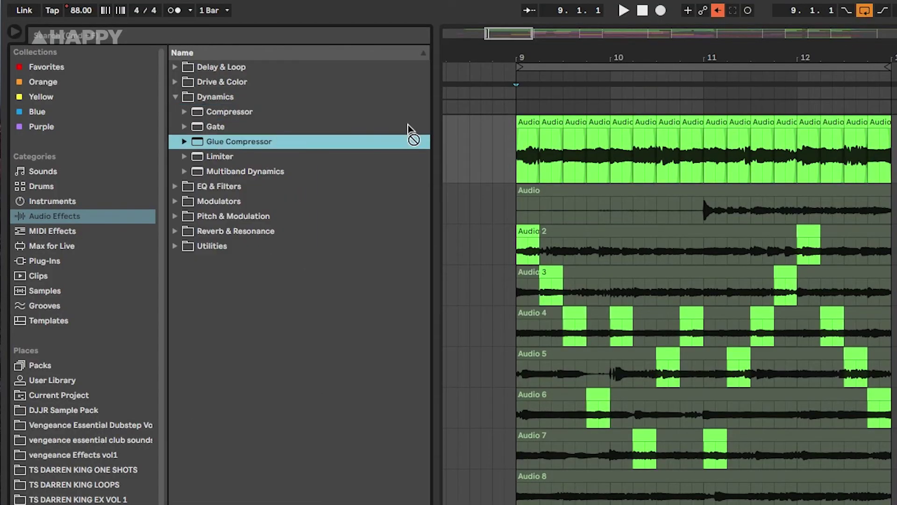
left_click_drag(637, 144, 639, 148)
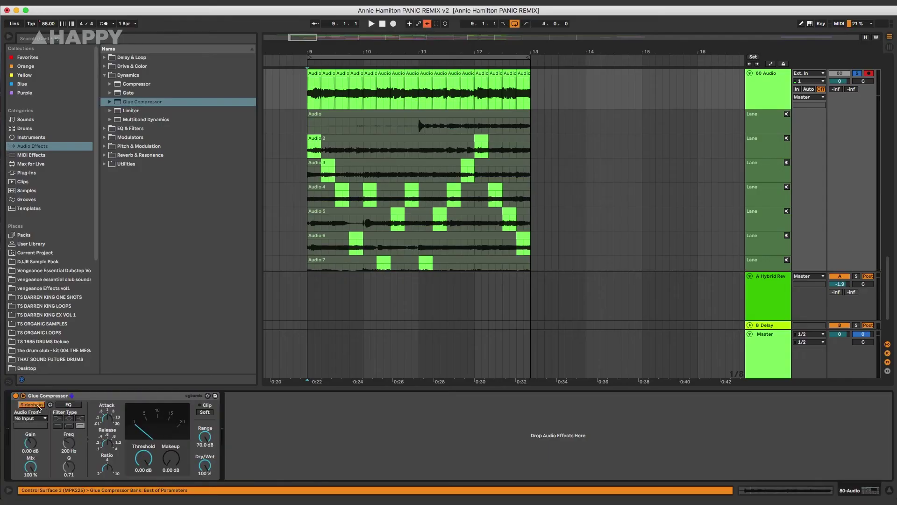
Sidechain the Glue Compressor from 8-Kick DMX, with Threshold at -21.9 dB and Makeup at 3.49 dB.
left_click(39, 418)
scroll(56, 46, "up", 8)
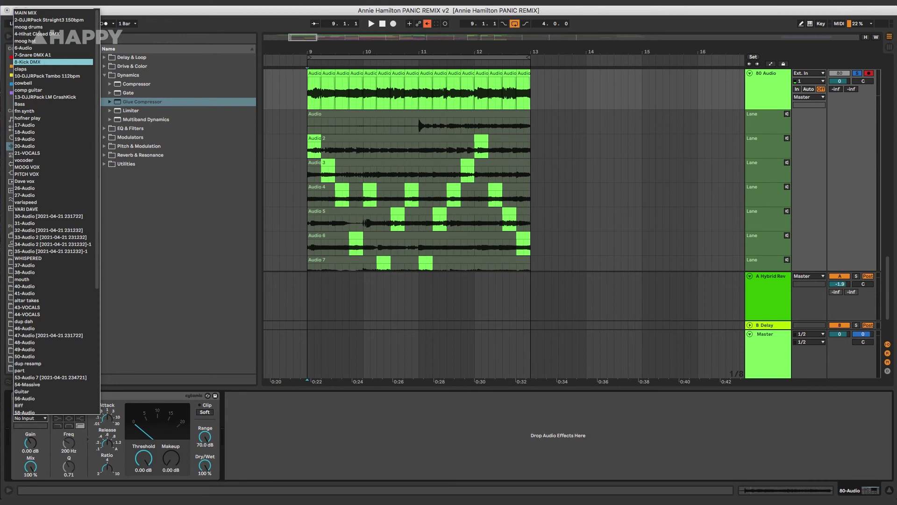
left_click(33, 62)
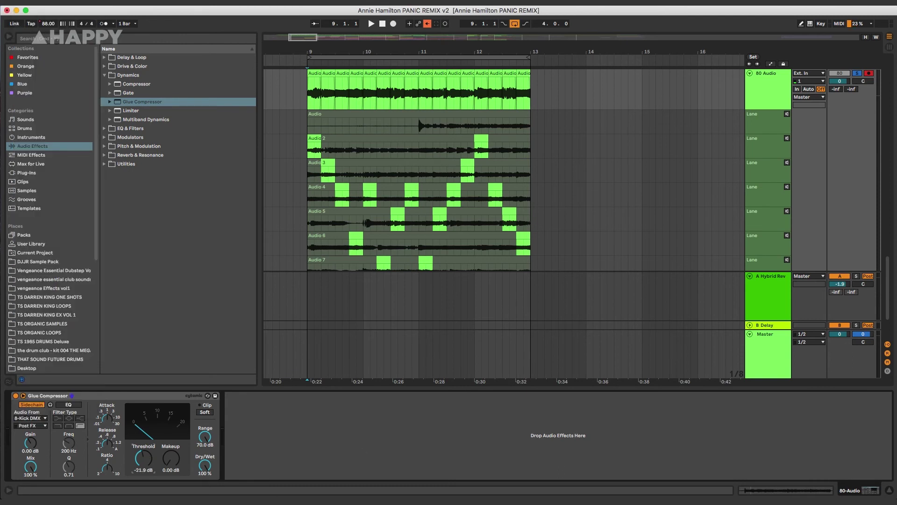
left_click_drag(171, 460, 172, 444)
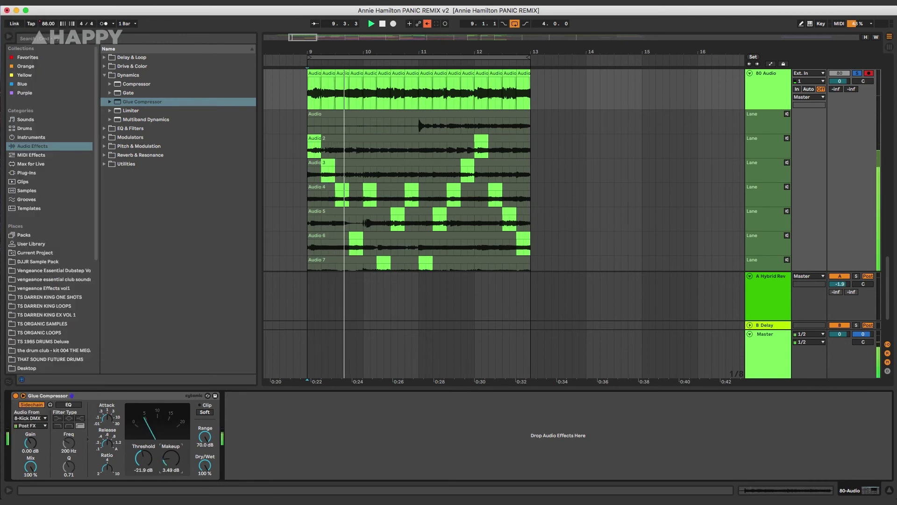
Duplicate the Glue Compressor, and set the copy's sidechain source to 7-Snare DMX A1.
left_click(93, 398)
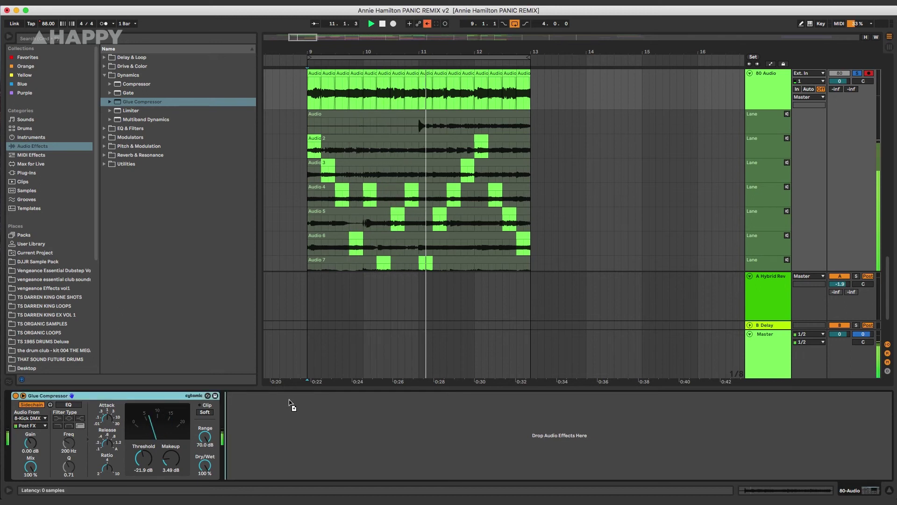
key("super+d")
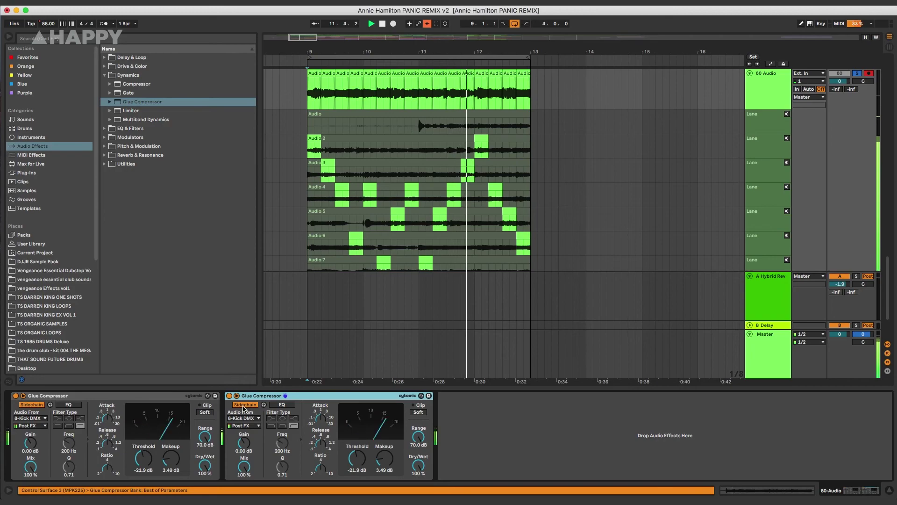
left_click(245, 418)
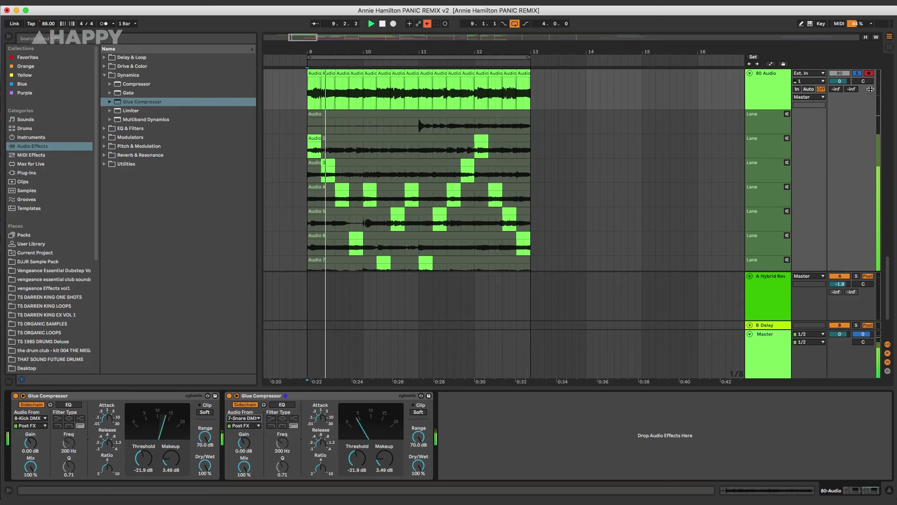
Unsolo the 80 Audio track, and raise its volume to 2.3 dB.
left_click(857, 74)
left_click(840, 73)
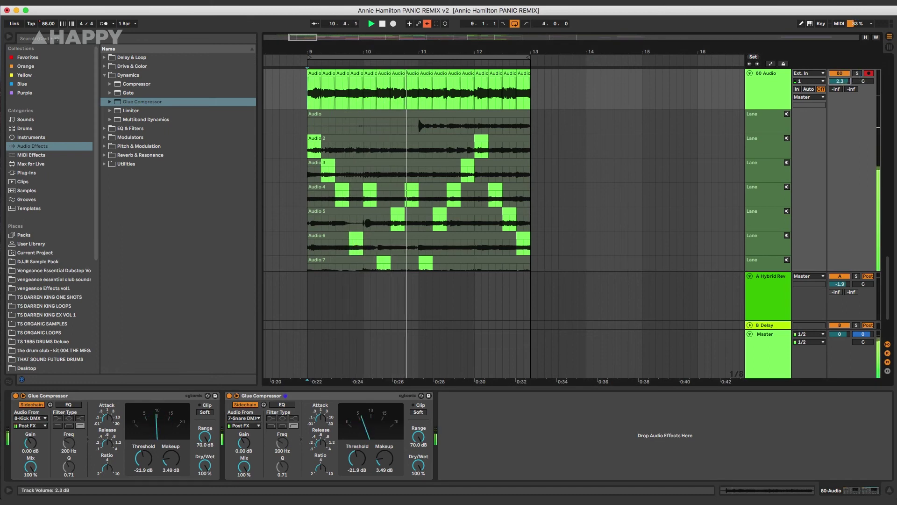
Comp half-beat slices from takes Audio 3 to Audio 6 into the main lane between 10.2.3 and 11.2.3.
left_click_drag(476, 53, 548, 129)
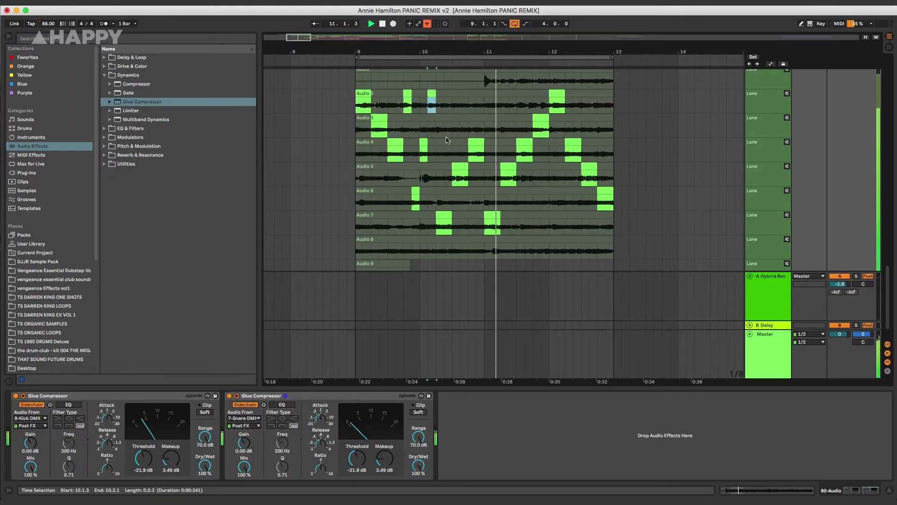
left_click_drag(446, 130, 466, 153)
key("Return")
key("Return")
left_click_drag(477, 202, 470, 202)
key("Return")
left_click(489, 174)
left_click(505, 129)
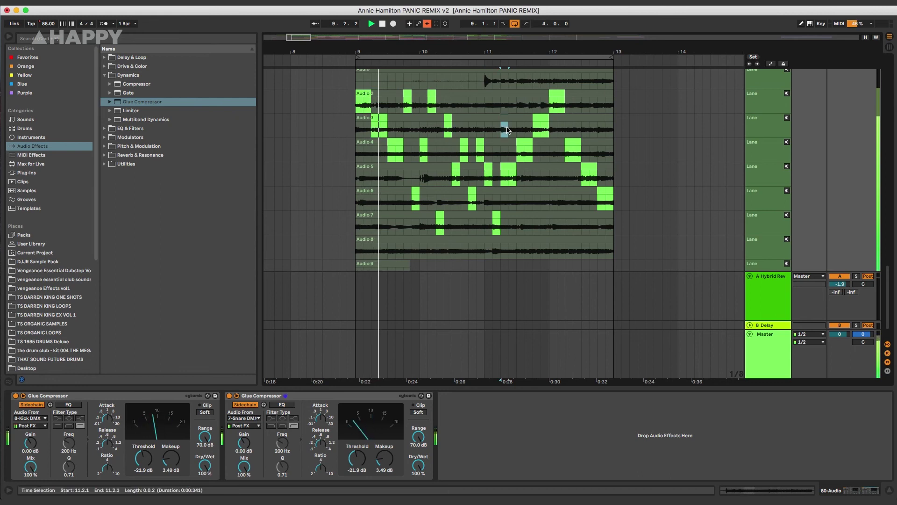
Comp half-beat slices in bar 9, with Audio 4 at 9.2.1 and Audio 3 at 9.3.3 and 9.1.1.
left_click(375, 153)
left_click(400, 128)
key("Return")
left_click_drag(362, 127, 359, 126)
key("Return")
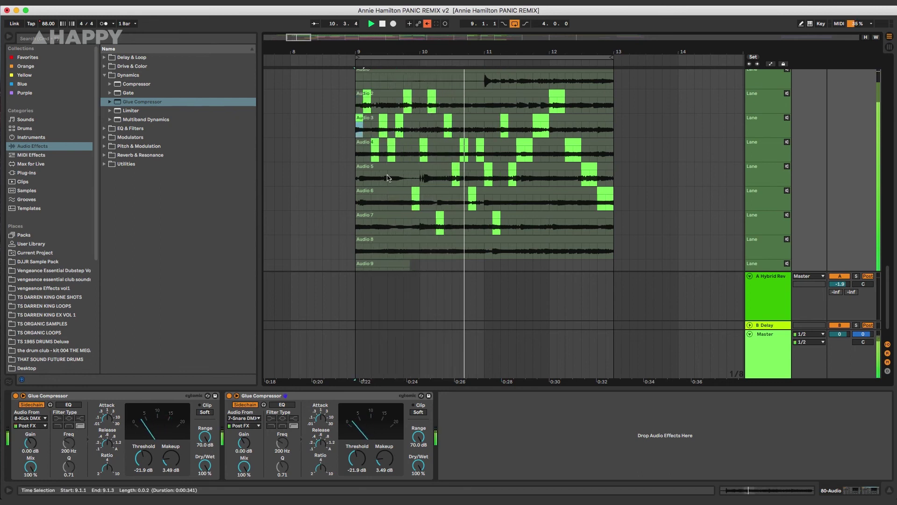
Comp half-beat slices in the second half of bar 11, with Audio 3 at 11.3.3 and Audio 5 at 11.4.1.
left_click(537, 101)
left_click(525, 126)
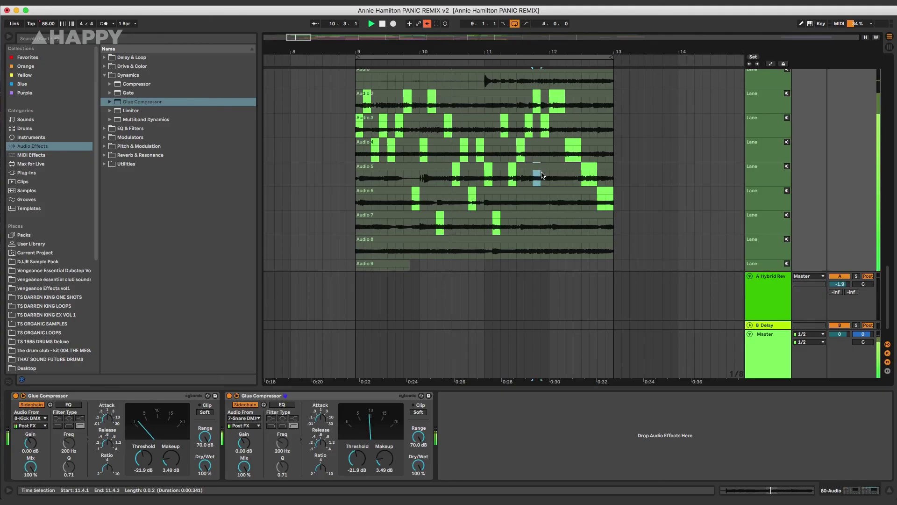
key("Return")
Comp half-beat slices through bar 12, including Audio 6 at 12.1.3, Audio 3 at 12.2.3, Audio 7 at 12.3.1 and Audio 4 at 12.4.3.
left_click_drag(557, 131, 565, 132)
key("Return")
key("Return")
left_click_drag(558, 203, 589, 227)
key("Return")
left_click_drag(607, 151, 613, 152)
key("Return")
left_click(574, 126)
left_click_drag(574, 128, 582, 128)
key("Return")
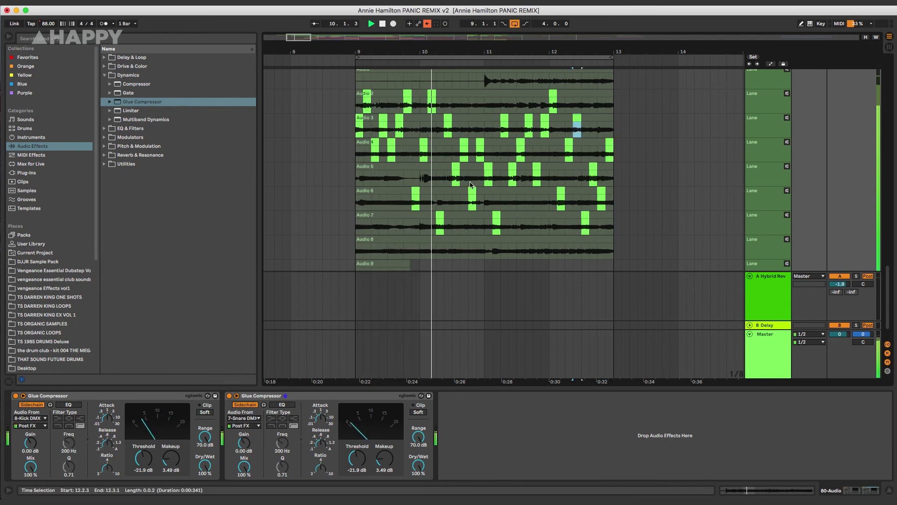
Comp half-beat slices from the Audio 8 take into the main lane at 11.3.1 and 12.4.3.
scroll(405, 235, "down", 2)
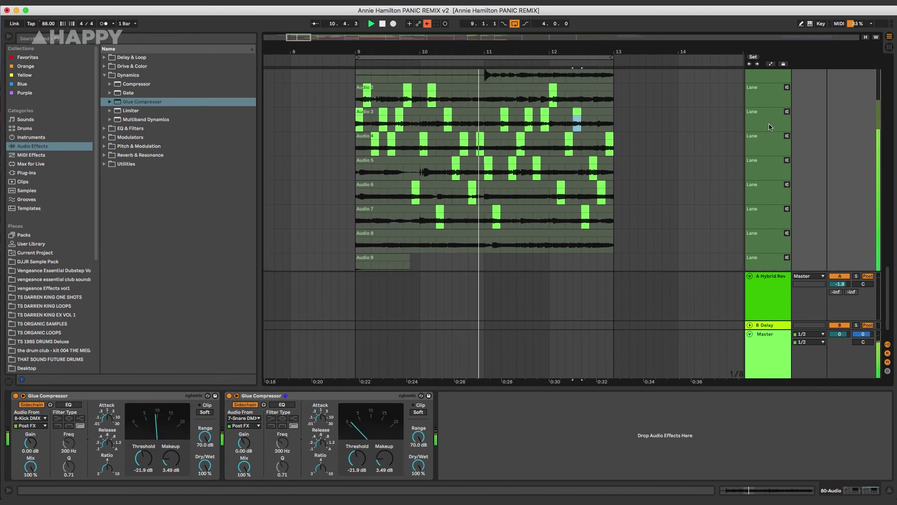
left_click_drag(520, 241, 524, 242)
key("Return")
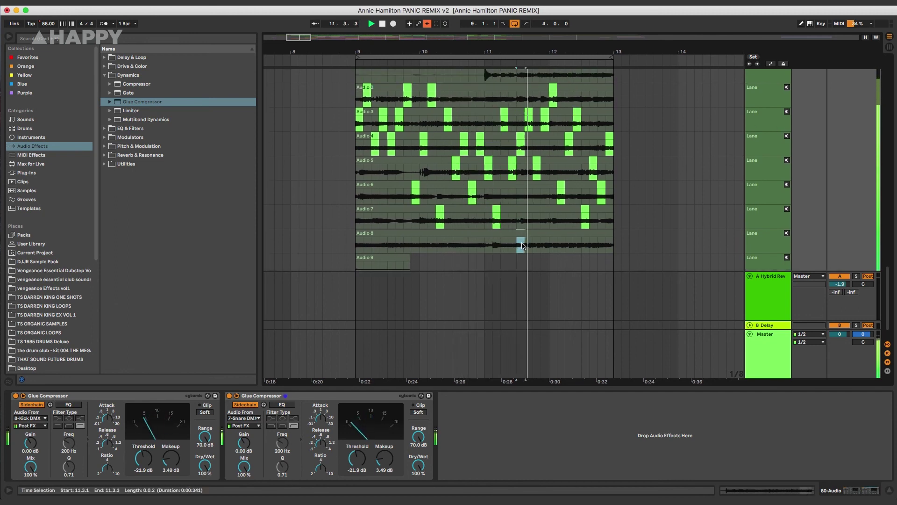
left_click_drag(606, 248, 612, 247)
key("Return")
scroll(693, 184, "up", 5)
scroll(700, 182, "up", 2)
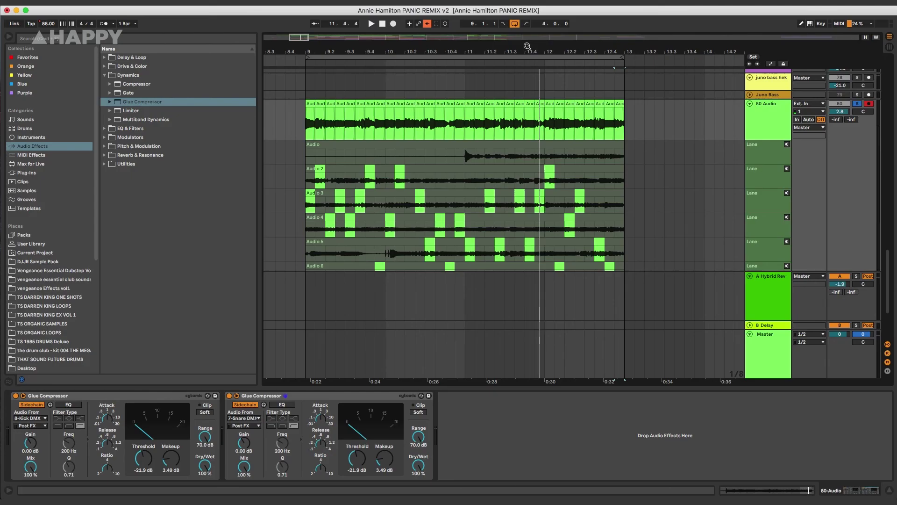
mouse_move(527, 46)
left_mouse_down()
mouse_move(527, 56)
mouse_move(527, 35)
left_mouse_up()
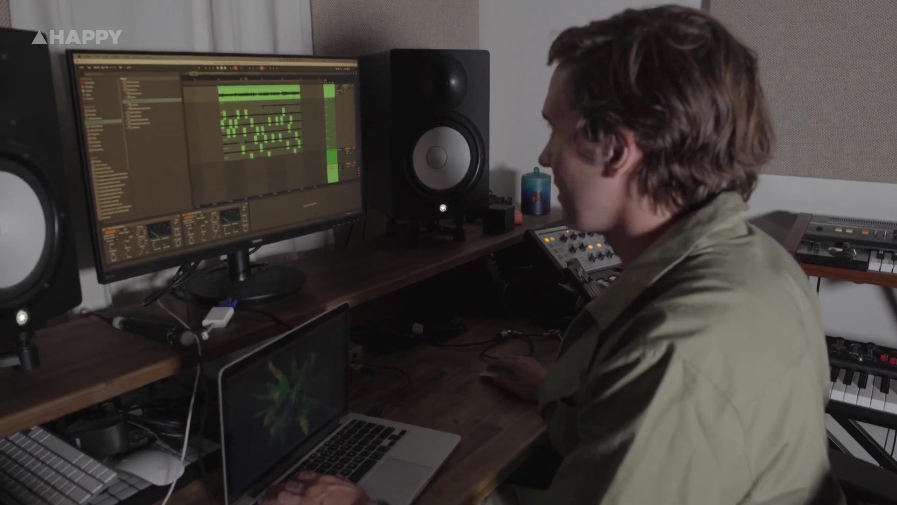